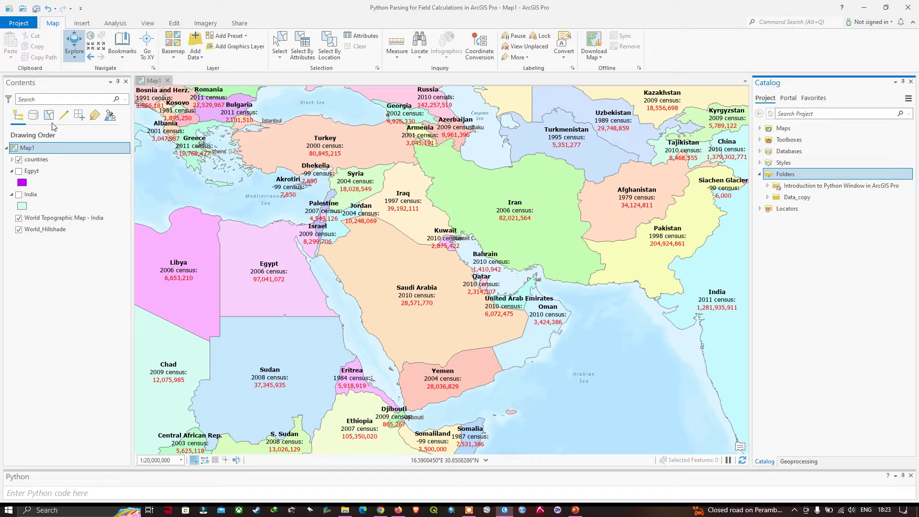
Open the attribute table of the countries layer, enlarge it, and bring the POP_EST and GDP_MD_EST fields into view
{"action": "left_click", "coordinate": [39, 160]}
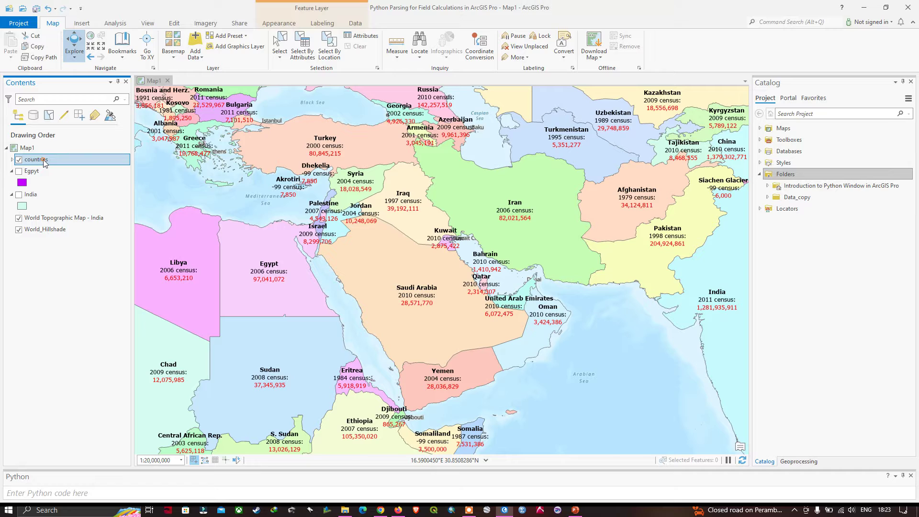
{"action": "right_click", "coordinate": [44, 163]}
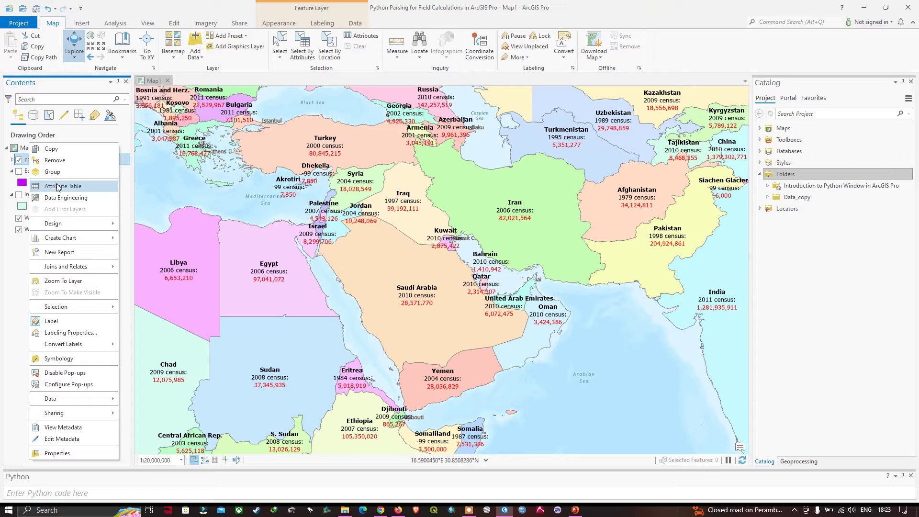
{"action": "left_click", "coordinate": [54, 187]}
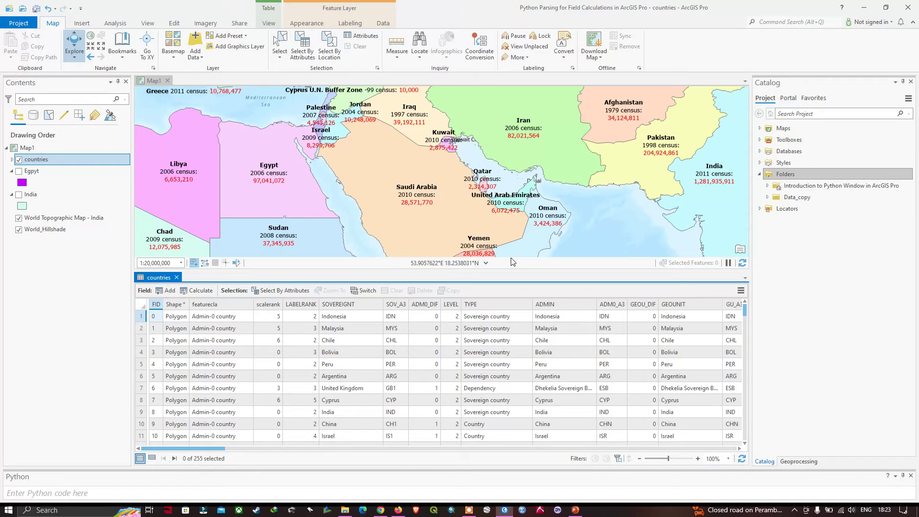
{"action": "left_click_drag", "start_coordinate": [505, 269], "coordinate": [506, 253]}
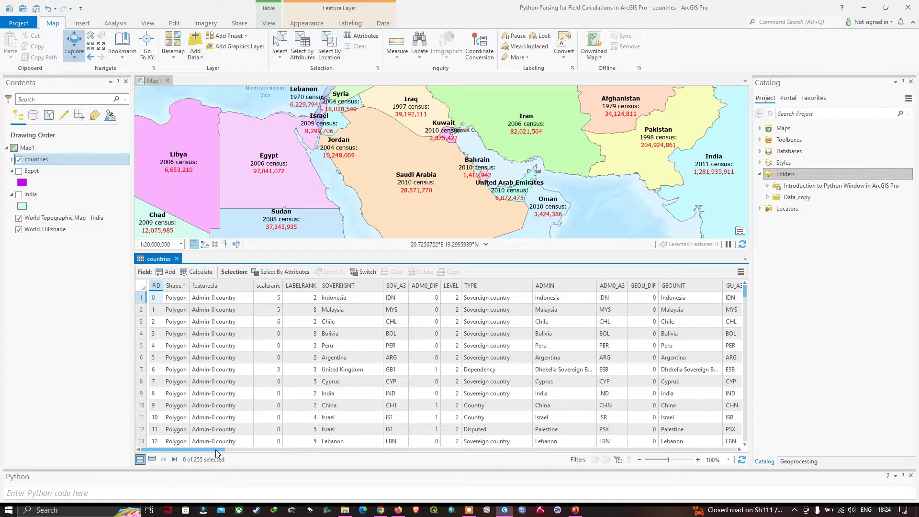
{"action": "left_click_drag", "start_coordinate": [216, 450], "coordinate": [235, 451]}
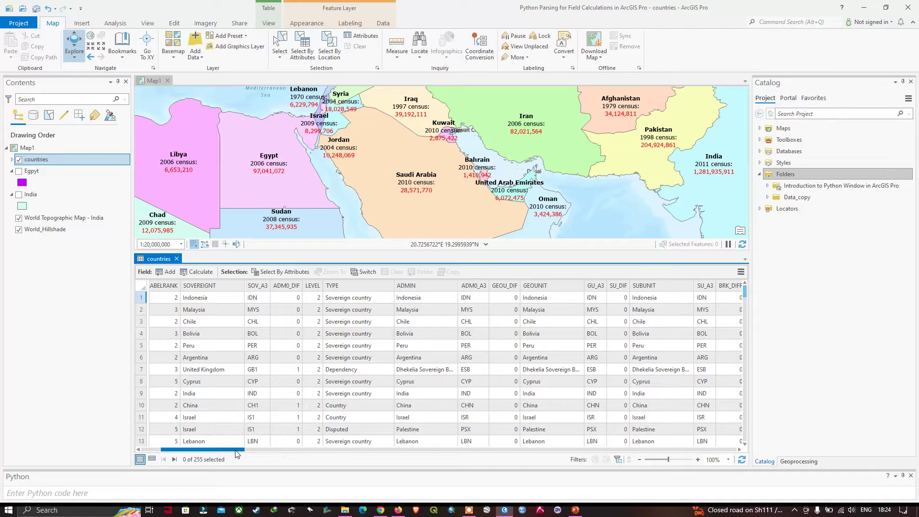
{"action": "left_click_drag", "start_coordinate": [235, 454], "coordinate": [441, 454]}
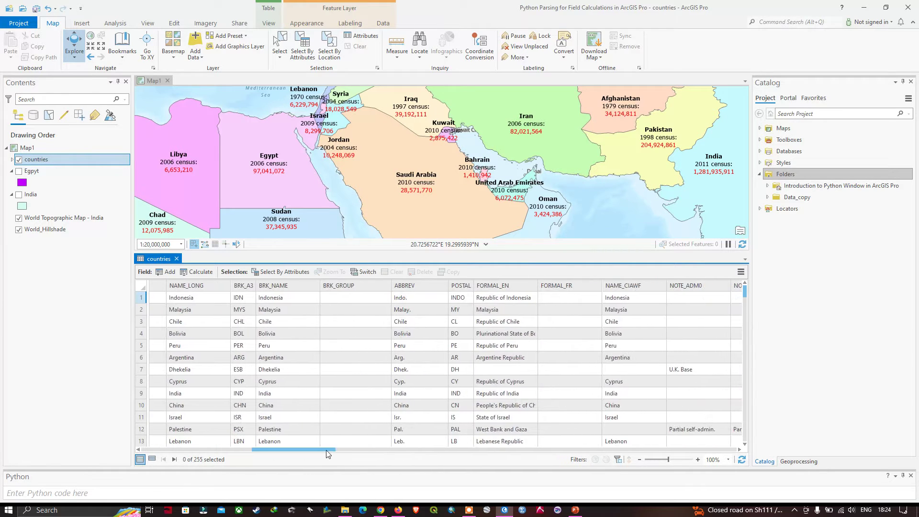
{"action": "scroll", "coordinate": [553, 352], "scroll_direction": "up", "scroll_amount": 1, "text": "ctrl"}
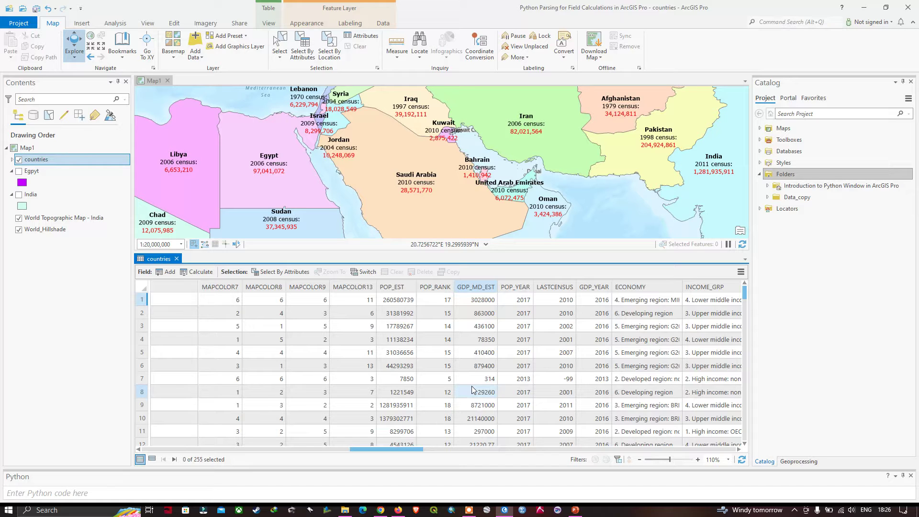
Add a Text field named GDPPP_TEXT with length 50 to the countries table and save the field changes
{"action": "left_click", "coordinate": [169, 271]}
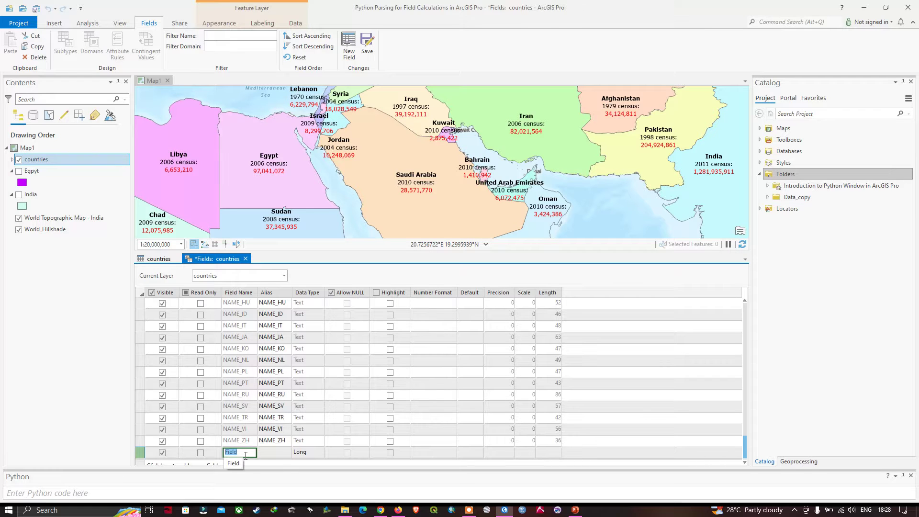
{"action": "type", "text": "GDPPP_TEXT"}
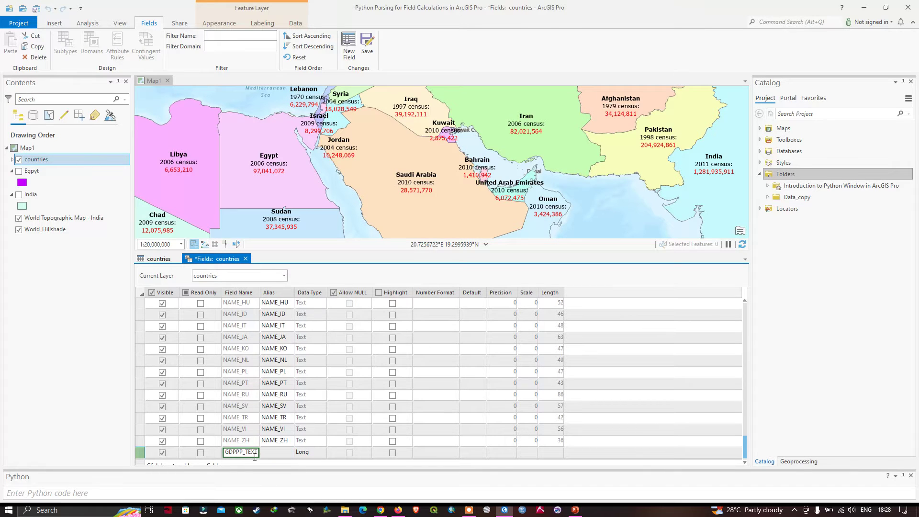
{"action": "left_click", "coordinate": [302, 453]}
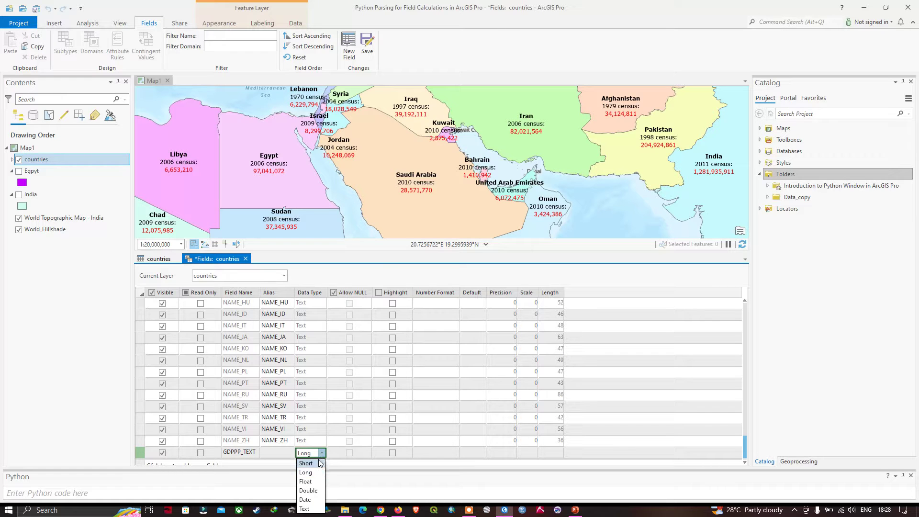
{"action": "left_click", "coordinate": [304, 509]}
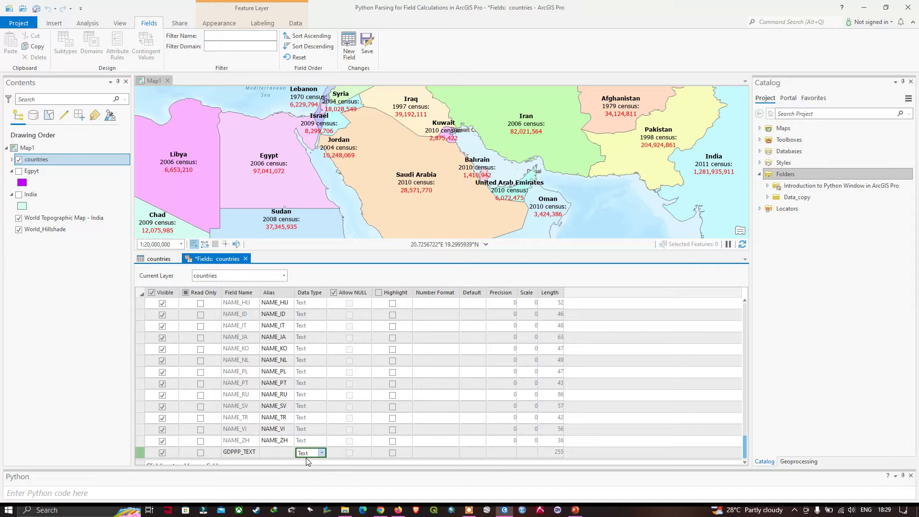
{"action": "left_click", "coordinate": [558, 452]}
{"action": "left_click", "coordinate": [563, 454]}
{"action": "type", "text": "50"}
{"action": "left_click", "coordinate": [365, 54]}
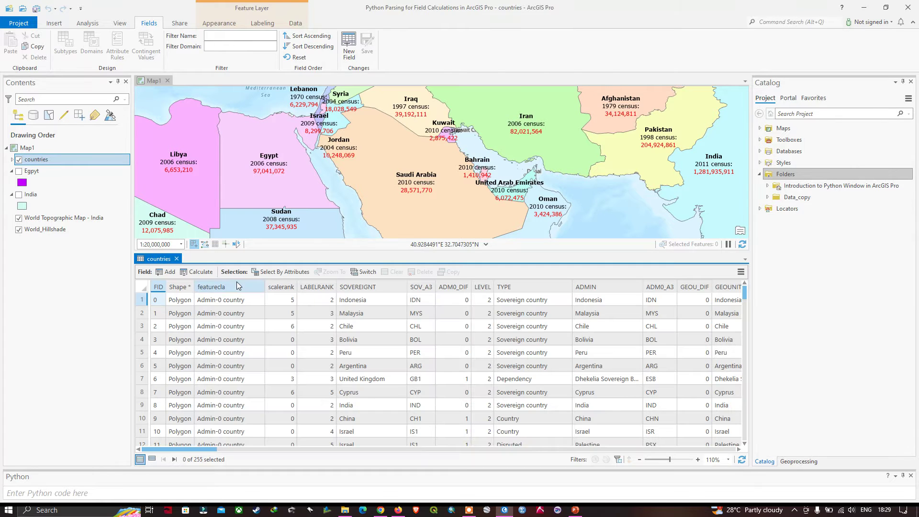
Start a Python 3 field calculation for the GDPPP_TEXT column and enter the expression set_text()
{"action": "scroll", "coordinate": [283, 436], "scroll_direction": "right", "scroll_amount": 10}
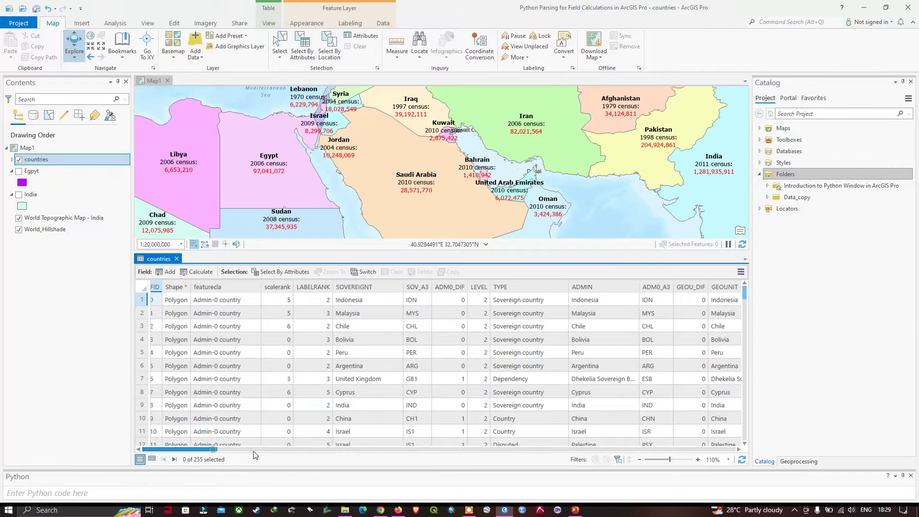
{"action": "scroll", "coordinate": [502, 436], "scroll_direction": "right", "scroll_amount": 15}
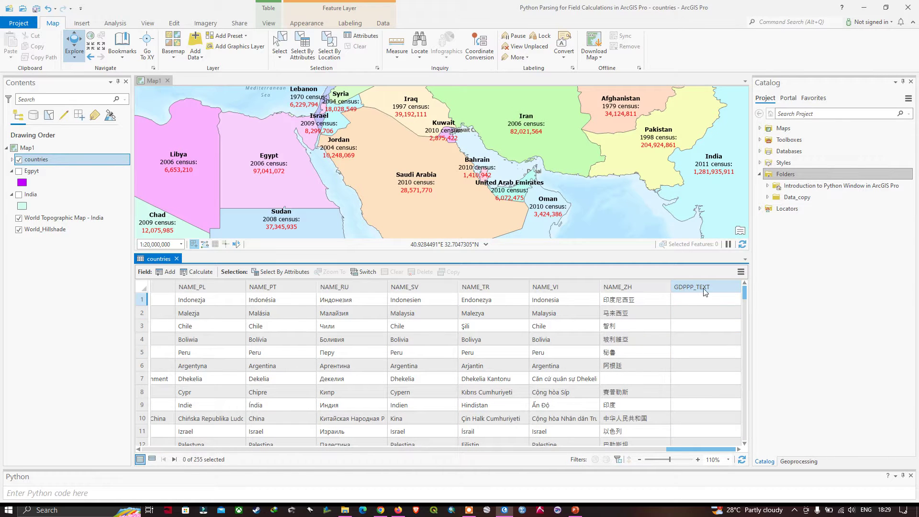
{"action": "mouse_move", "coordinate": [712, 292]}
{"action": "right_click", "coordinate": [706, 289]}
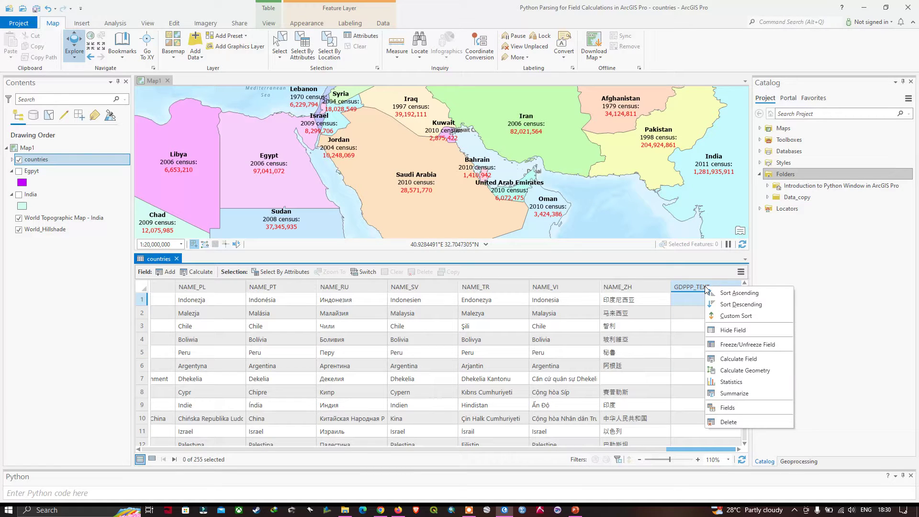
{"action": "left_click", "coordinate": [739, 359]}
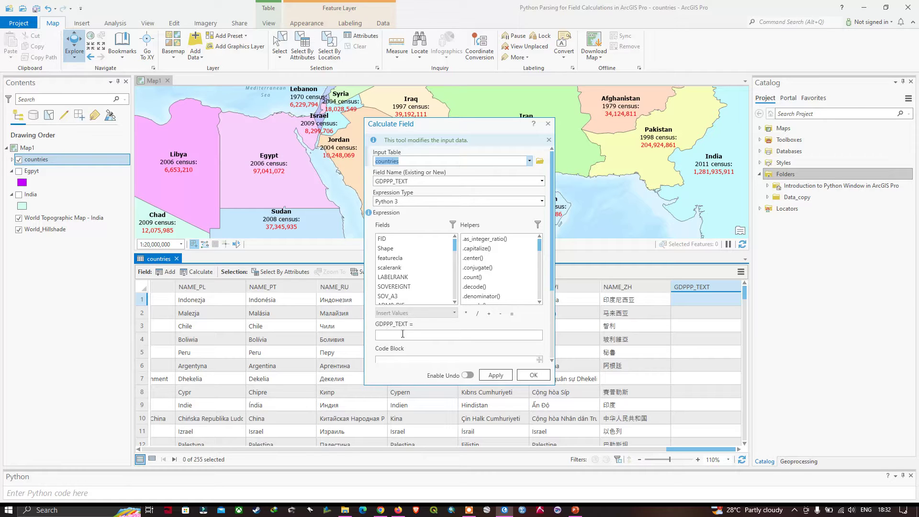
{"action": "left_click", "coordinate": [402, 334]}
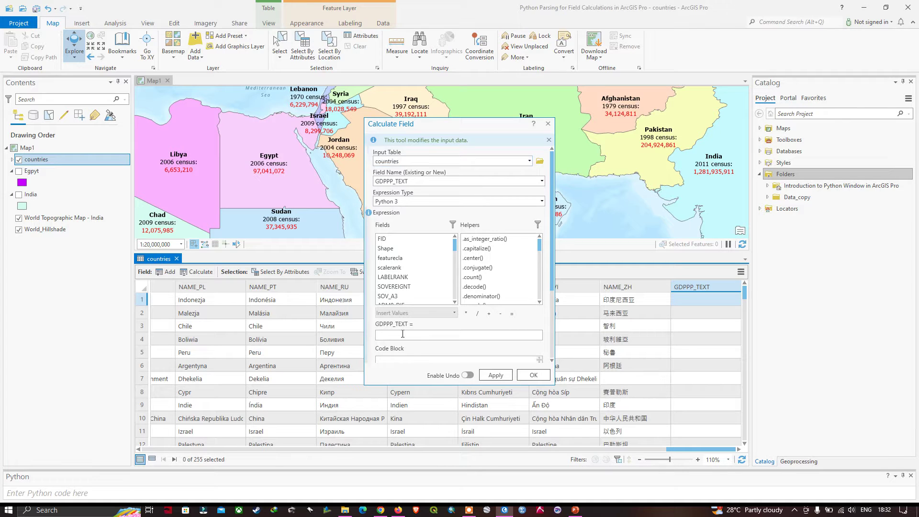
{"action": "type", "text": "set_text("}
Pass the POP_EST and GDP_MD_EST fields as arguments so the expression reads set_text(!POP_EST!,!GDP_MD_EST!)
{"action": "left_click", "coordinate": [405, 334]}
{"action": "left_click_drag", "start_coordinate": [456, 248], "coordinate": [456, 290]}
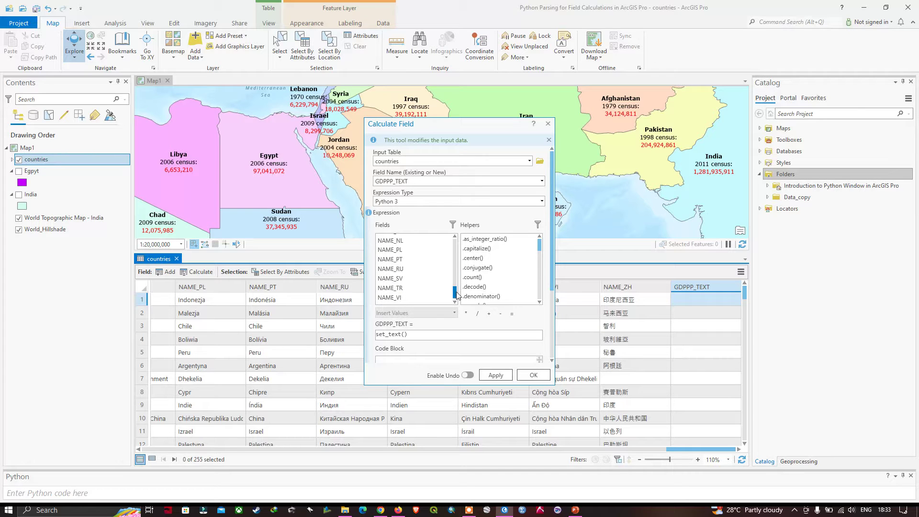
{"action": "scroll", "coordinate": [407, 268], "scroll_direction": "up", "scroll_amount": 10}
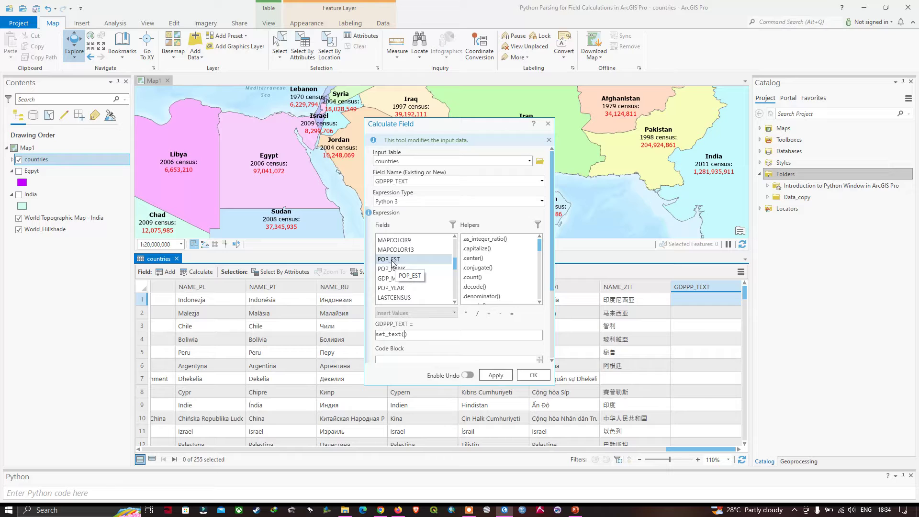
{"action": "double_click", "coordinate": [393, 260]}
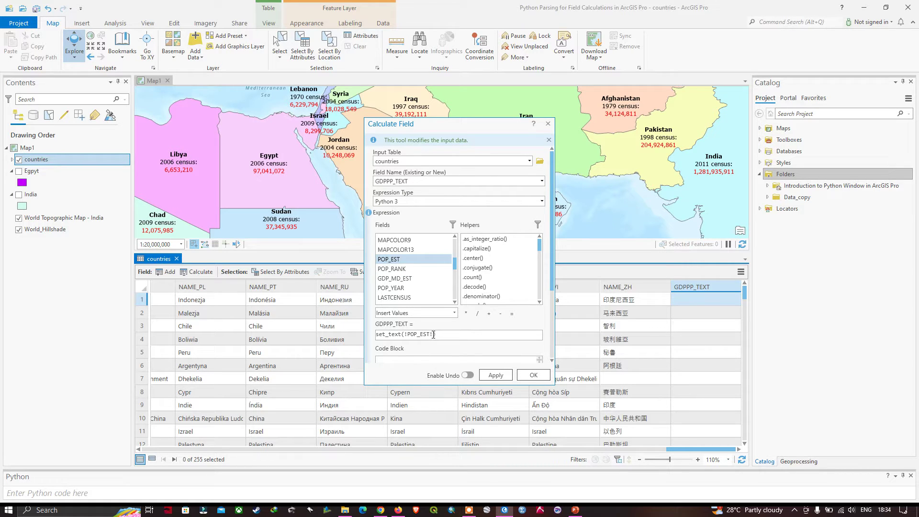
{"action": "left_click", "coordinate": [433, 335]}
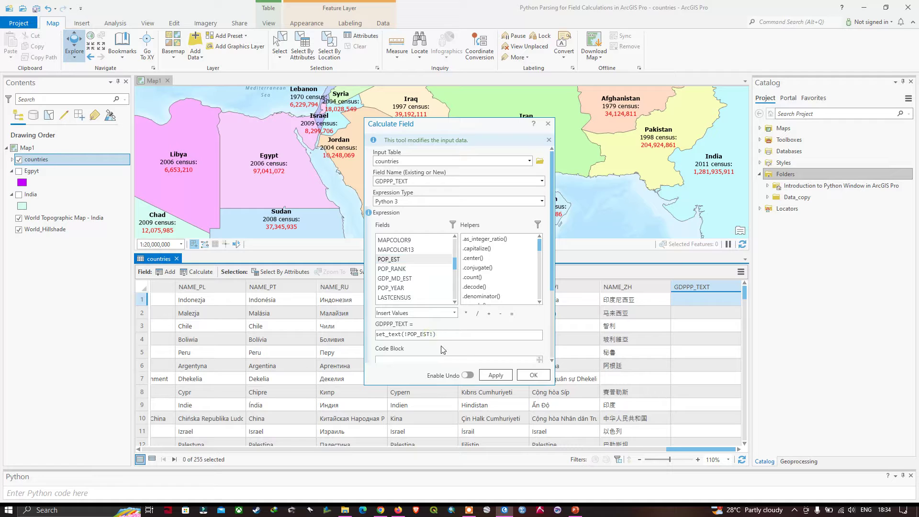
{"action": "type", "text": ","}
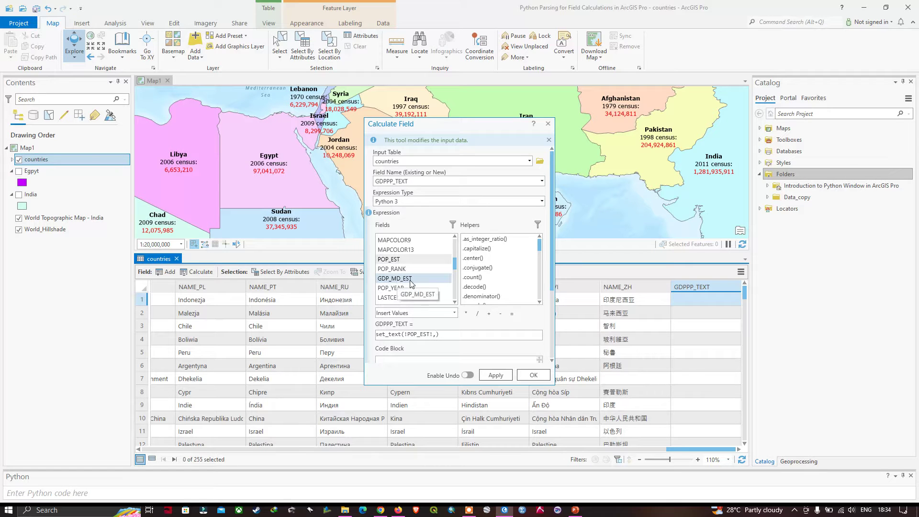
{"action": "double_click", "coordinate": [402, 281]}
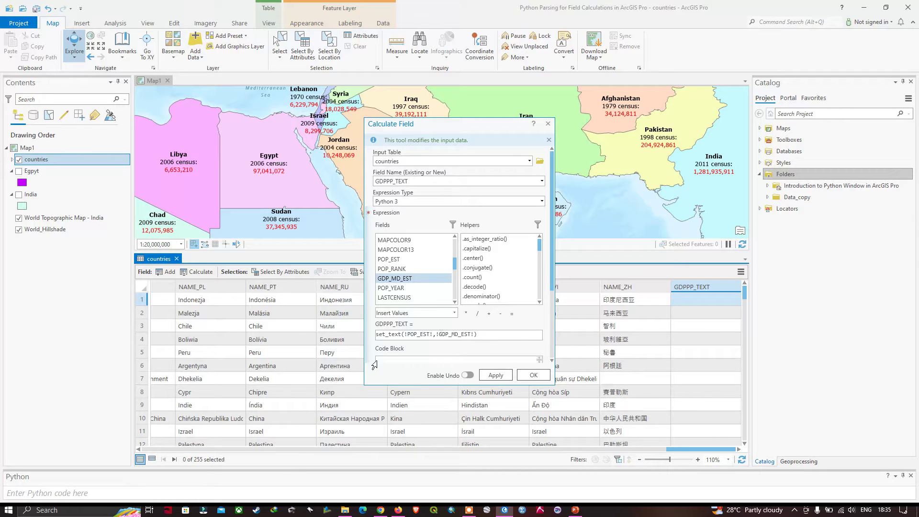
Define set_text(pop,gdp) in the code block, returning "GDPPP not calculable" if either value is 0, otherwise str((gdp * 1000000) / pop)
{"action": "scroll", "coordinate": [405, 347], "scroll_direction": "down", "scroll_amount": 1}
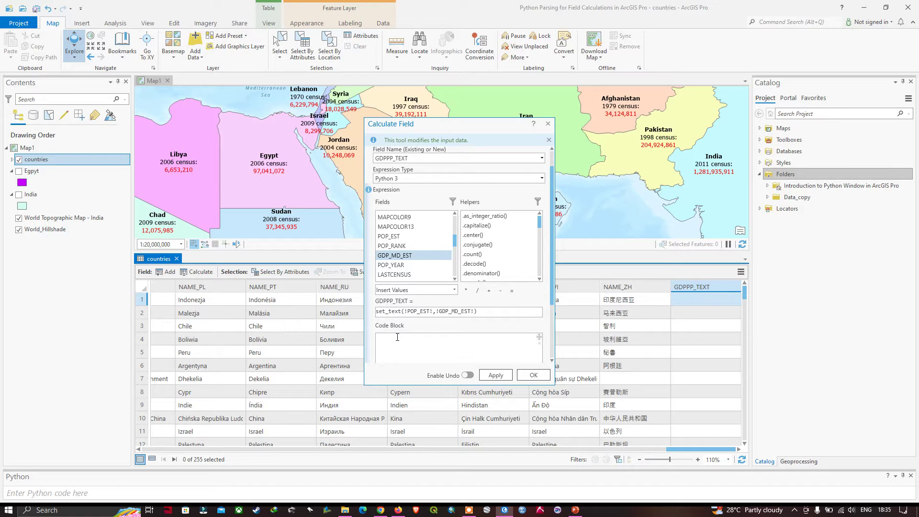
{"action": "scroll", "coordinate": [399, 337], "scroll_direction": "down", "scroll_amount": 1}
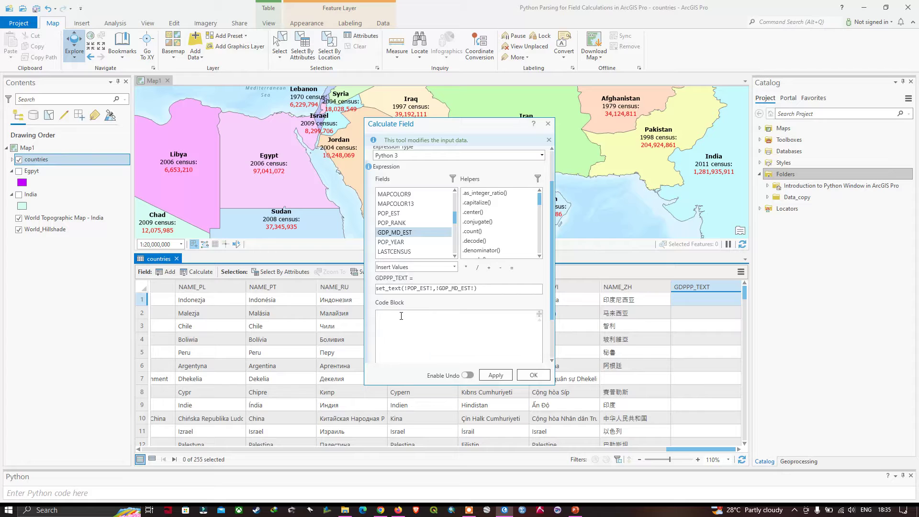
{"action": "left_click", "coordinate": [401, 315]}
{"action": "type", "text": "def set_text(pop,gdp):"}
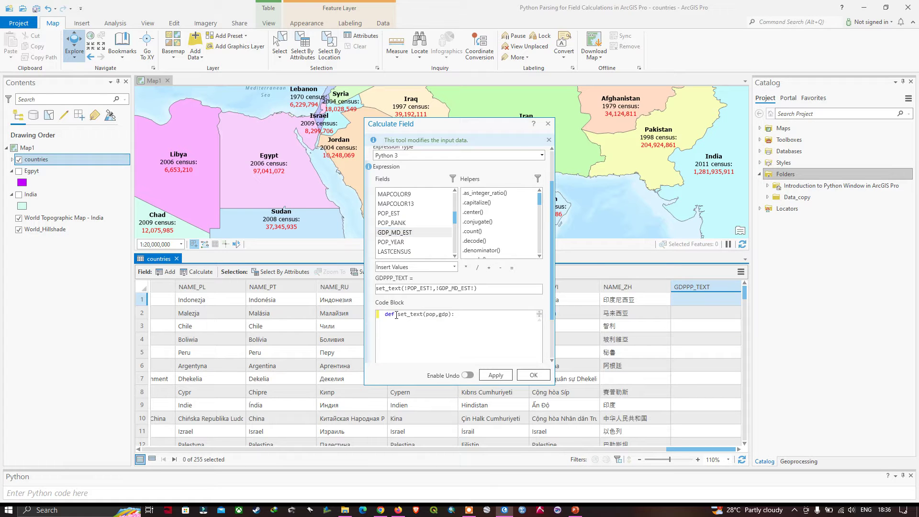
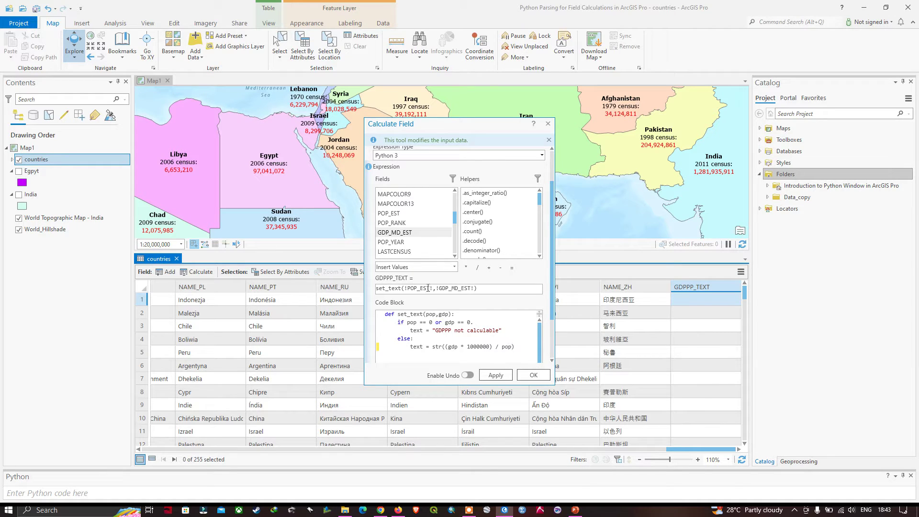
{"action": "left_click_drag", "start_coordinate": [407, 288], "coordinate": [430, 289]}
{"action": "left_click", "coordinate": [517, 346]}
{"action": "left_click_drag", "start_coordinate": [521, 348], "coordinate": [411, 348]}
{"action": "type", "text": "text = str((gdp * 1000000) / pop)     return text"}
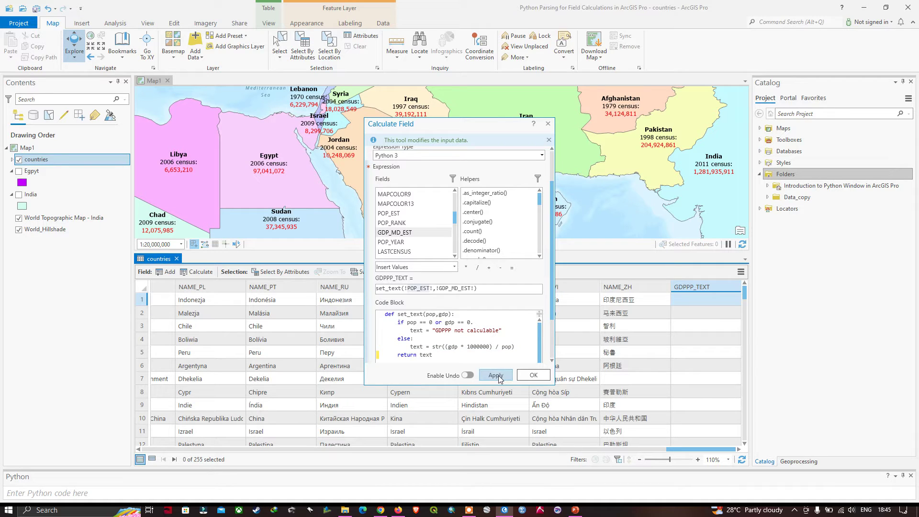
End the code block's if condition with a colon instead of a period and apply the field calculation
{"action": "left_click", "coordinate": [496, 375]}
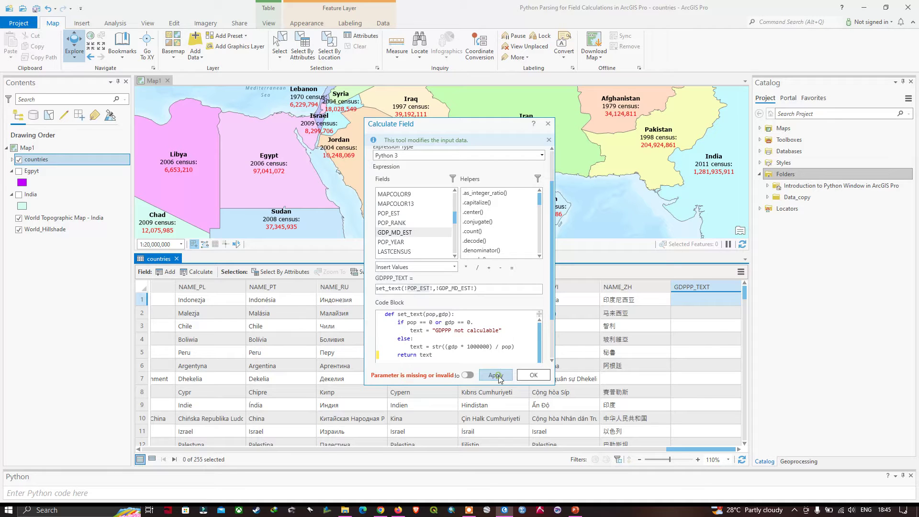
{"action": "left_click", "coordinate": [476, 322]}
{"action": "type", "text": ":"}
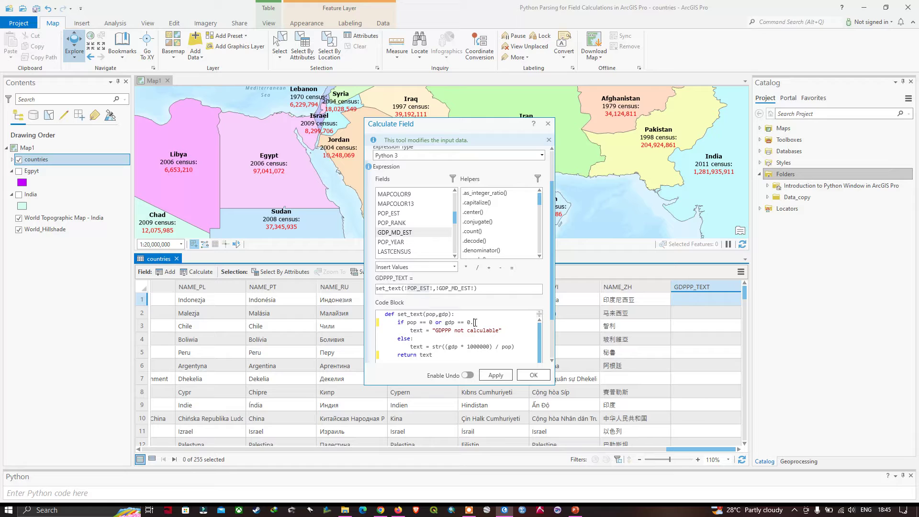
{"action": "key", "text": "BackSpace"}
{"action": "type", "text": ":"}
{"action": "left_click", "coordinate": [496, 374]}
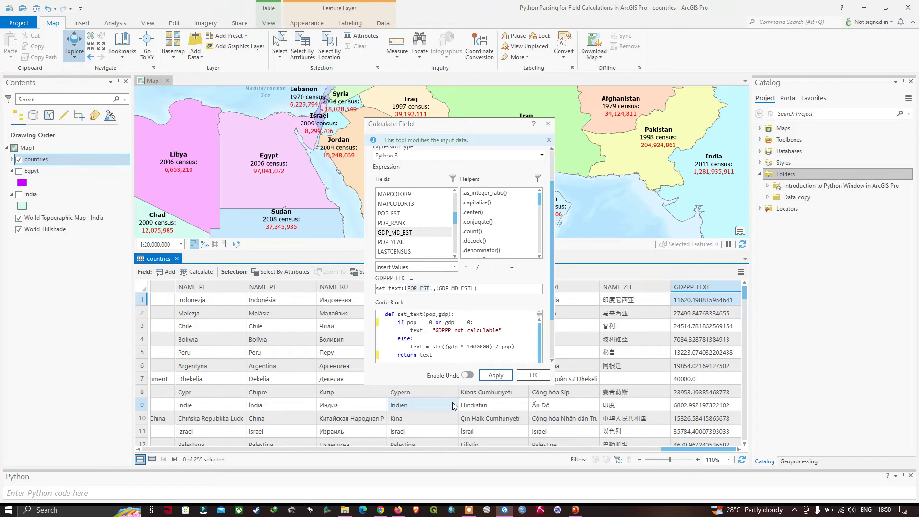
In the else branch of the code block, replace the str() conversion with "".format(int((gdp * 1000000) / pop))
{"action": "left_click", "coordinate": [441, 347]}
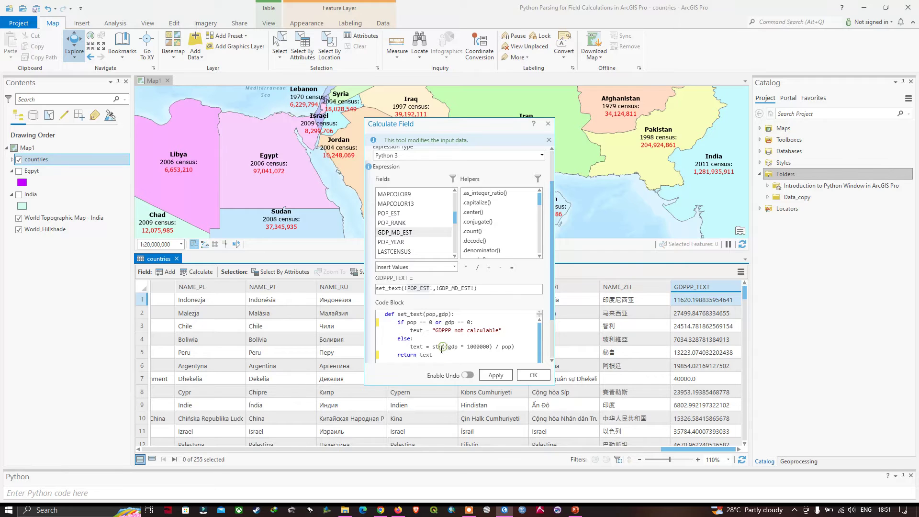
{"action": "key", "text": "BackSpace"}
{"action": "key", "text": "BackSpace"}
{"action": "key", "text": "BackSpace"}
{"action": "type", "text": "\"\".format("}
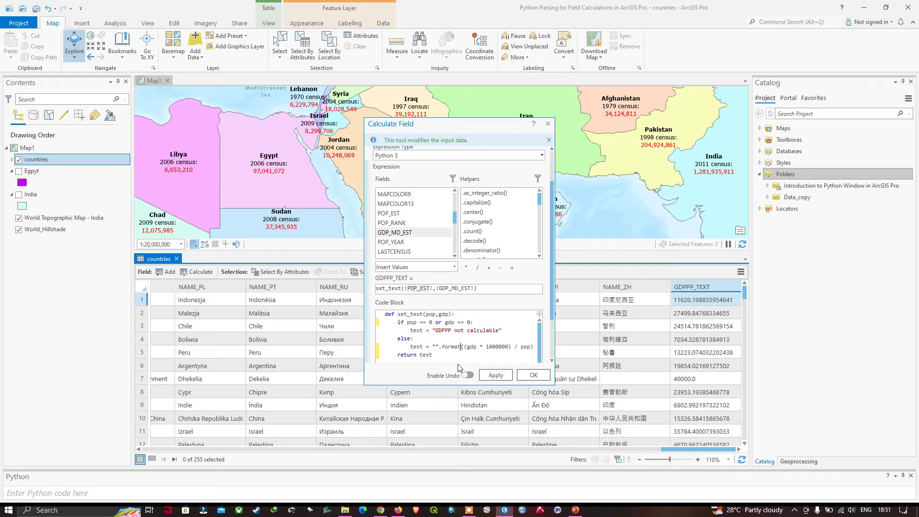
{"action": "type", "text": "int("}
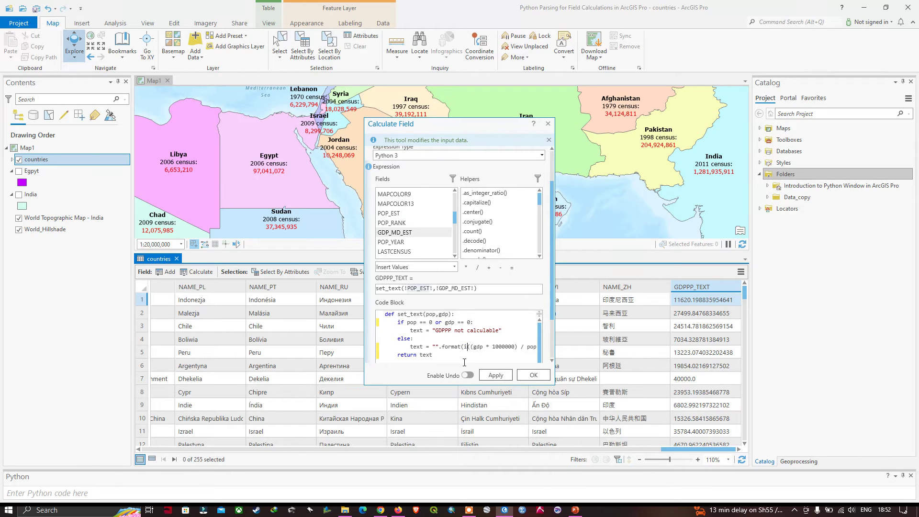
{"action": "left_click", "coordinate": [557, 312]}
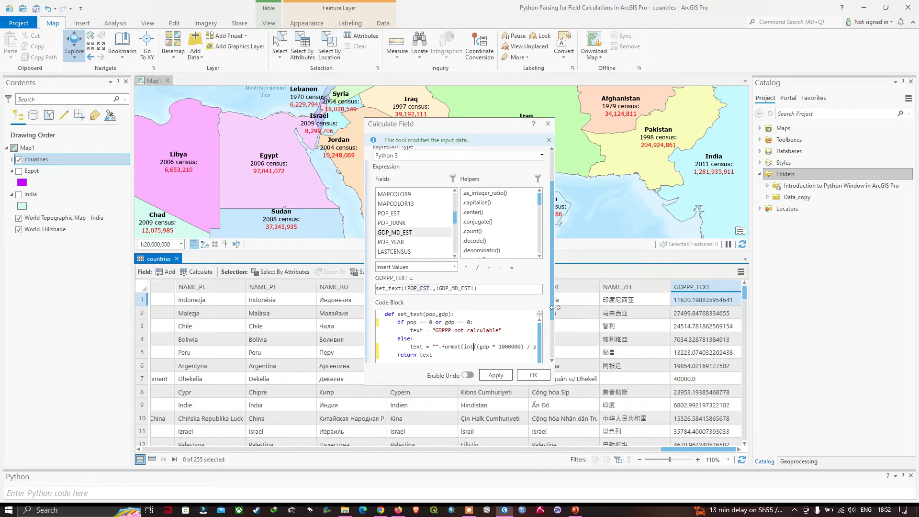
{"action": "left_click_drag", "start_coordinate": [555, 307], "coordinate": [611, 307]}
{"action": "left_click", "coordinate": [554, 346]}
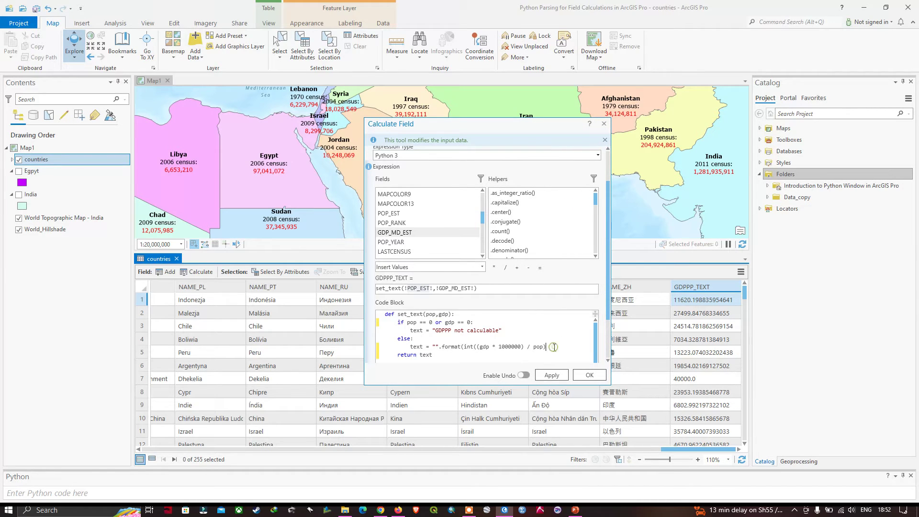
{"action": "type", "text": ")"}
Fill the empty format string with "GDPPP: US${0:,}" and apply the field calculation
{"action": "type", "text": "GDPPP"}
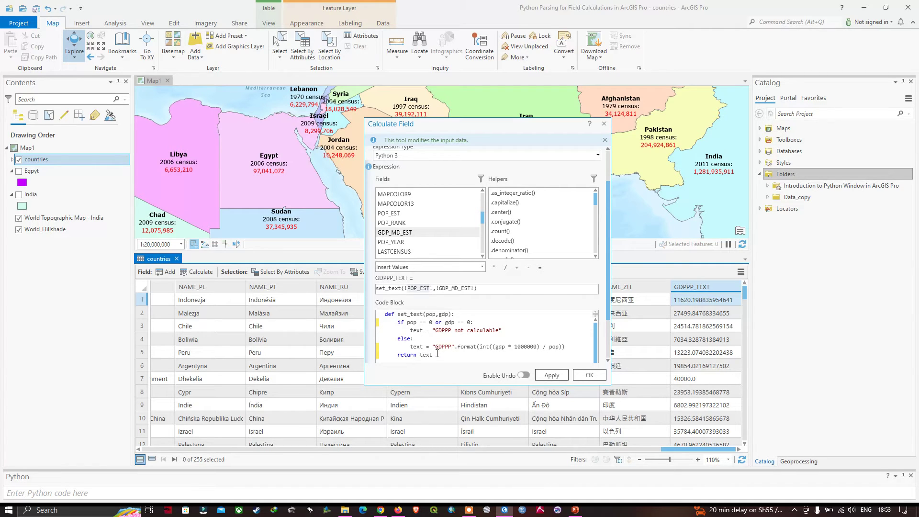
{"action": "type", "text": ": US"}
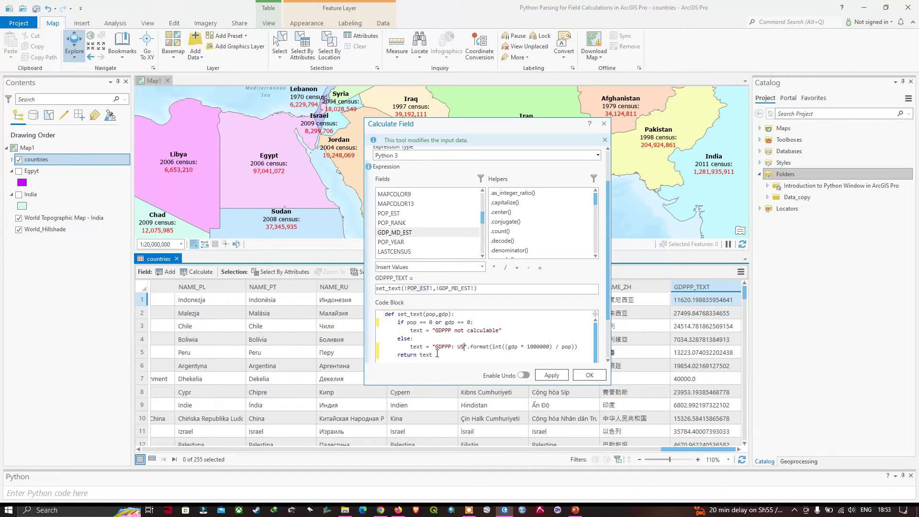
{"action": "type", "text": "${0:,"}
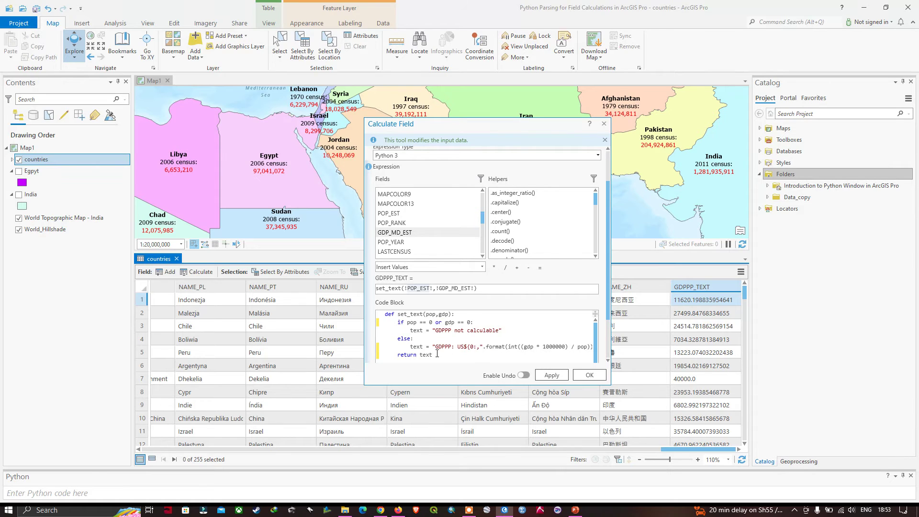
{"action": "type", "text": "}"}
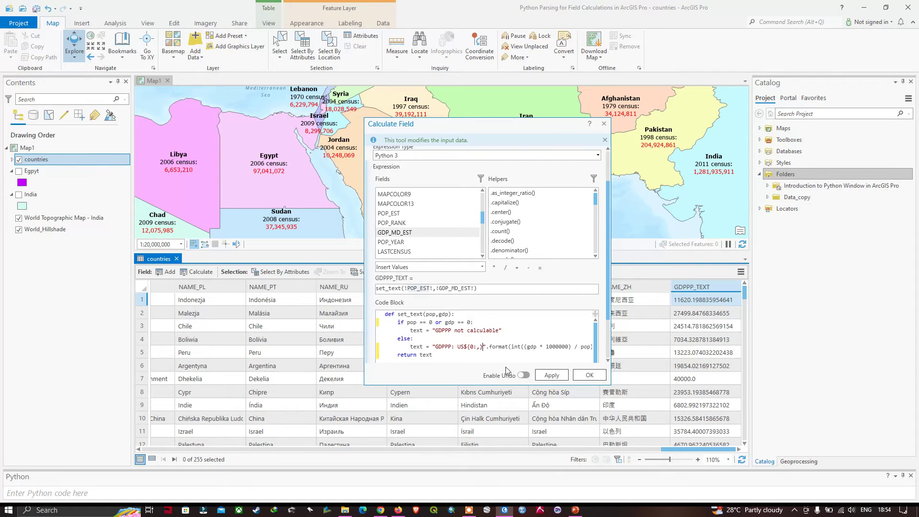
{"action": "left_click", "coordinate": [553, 376]}
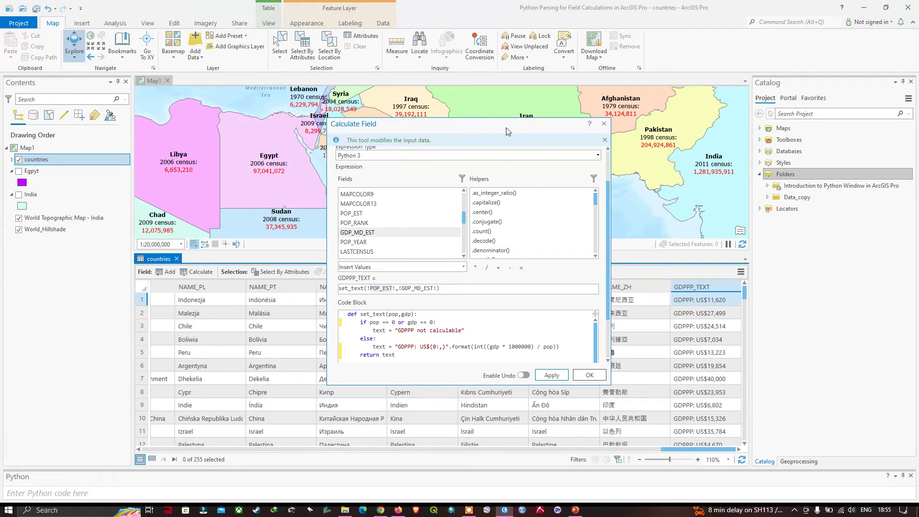
In the countries layer's labeling properties, turn off the advanced expression and clear the remaining label expression
{"action": "left_click_drag", "start_coordinate": [507, 127], "coordinate": [67, 119]}
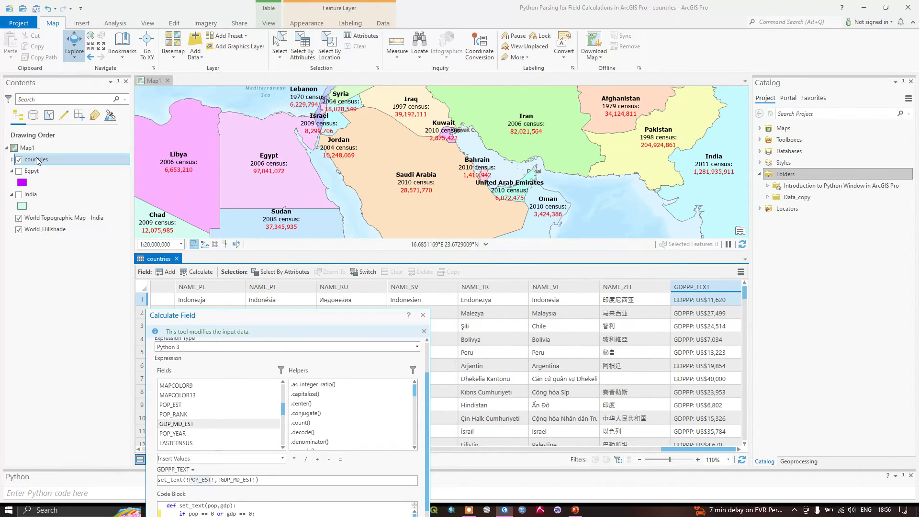
{"action": "right_click", "coordinate": [38, 159]}
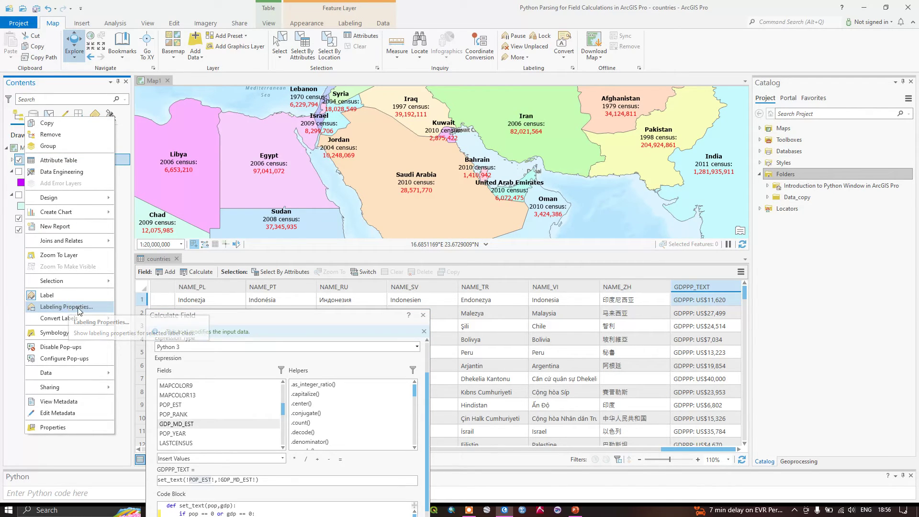
{"action": "left_click", "coordinate": [71, 306]}
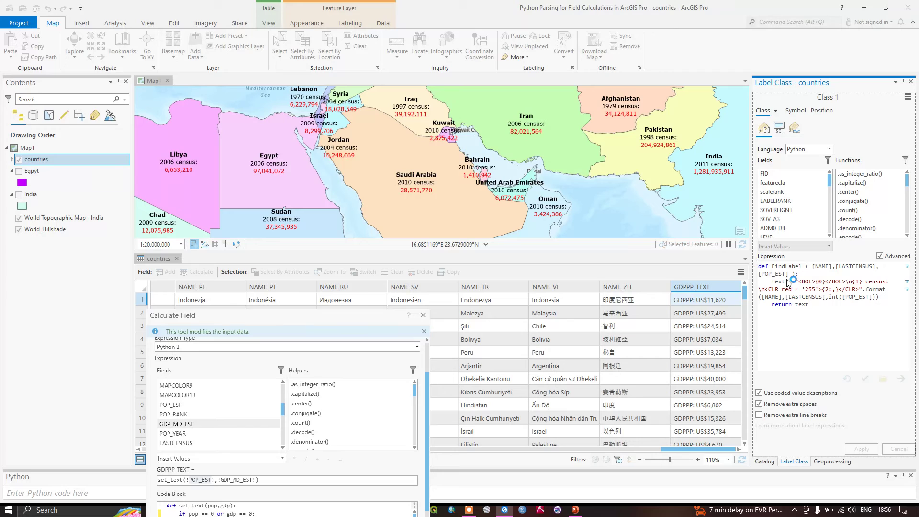
{"action": "left_click", "coordinate": [880, 257]}
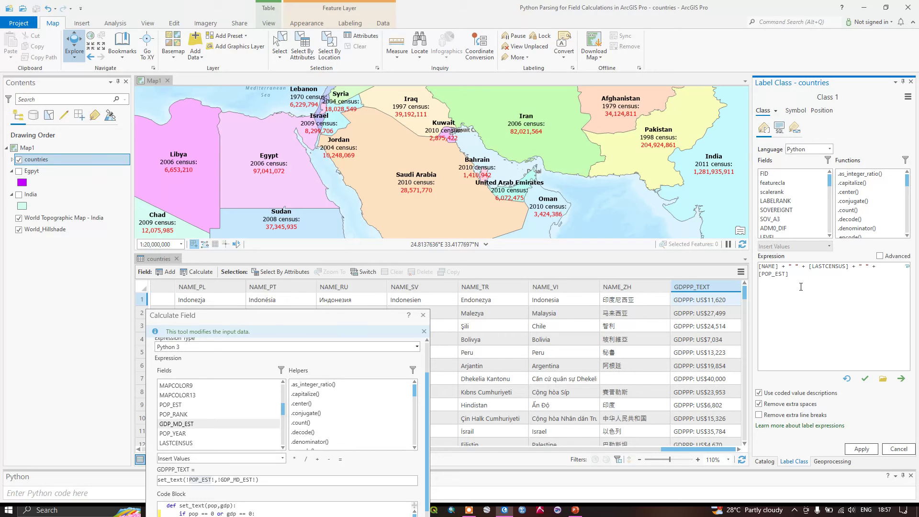
{"action": "left_click_drag", "start_coordinate": [797, 277], "coordinate": [757, 267]}
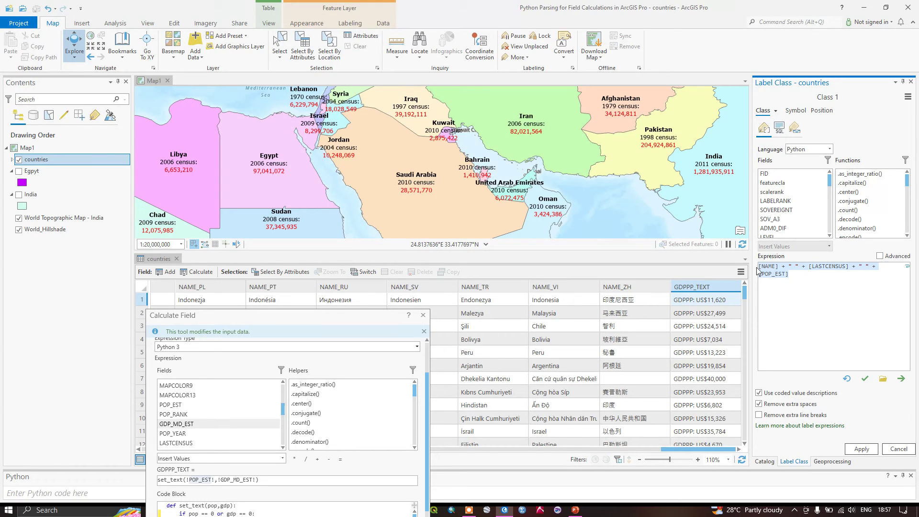
{"action": "key", "text": "Delete"}
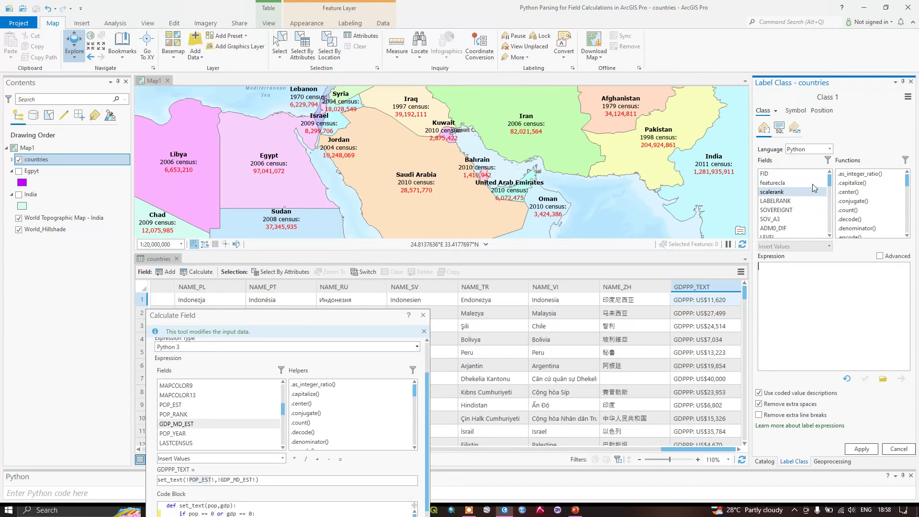
Set the countries label expression to [GDPPP_TEXT] and apply it to the map
{"action": "left_click_drag", "start_coordinate": [832, 182], "coordinate": [825, 234]}
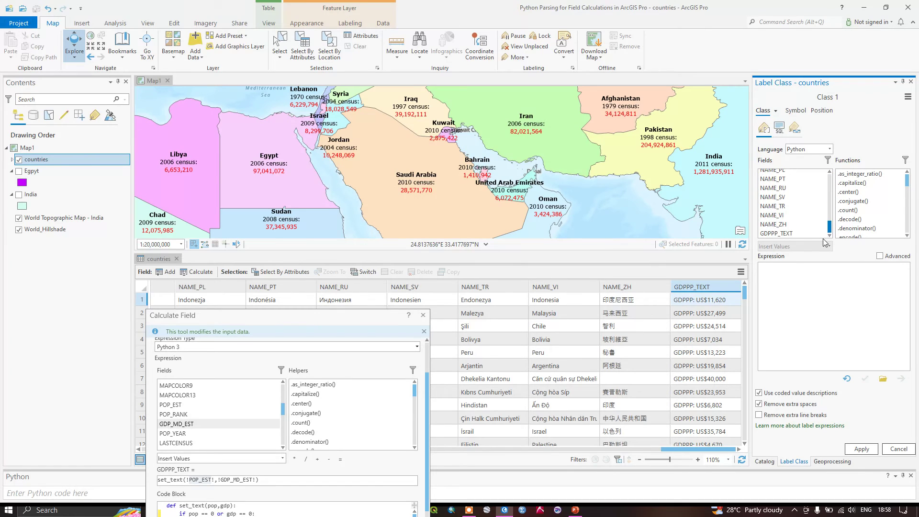
{"action": "double_click", "coordinate": [785, 235]}
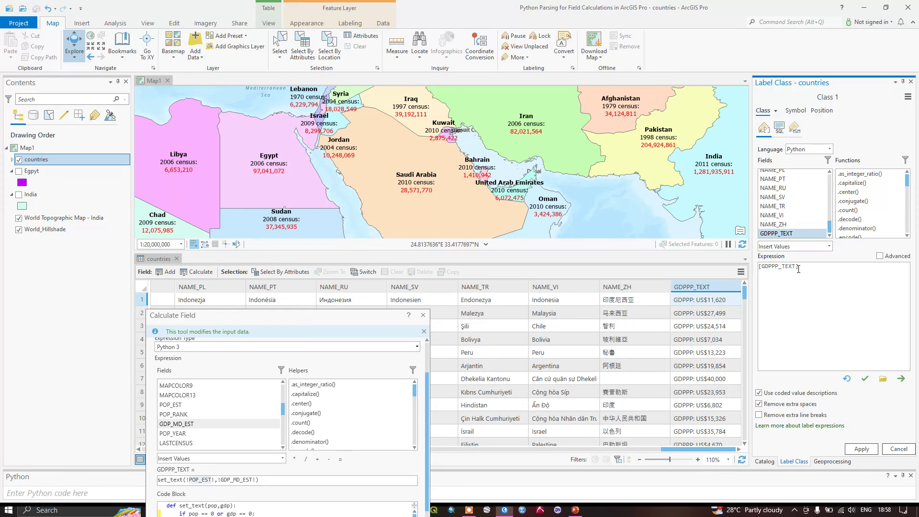
{"action": "left_click_drag", "start_coordinate": [670, 252], "coordinate": [670, 347]}
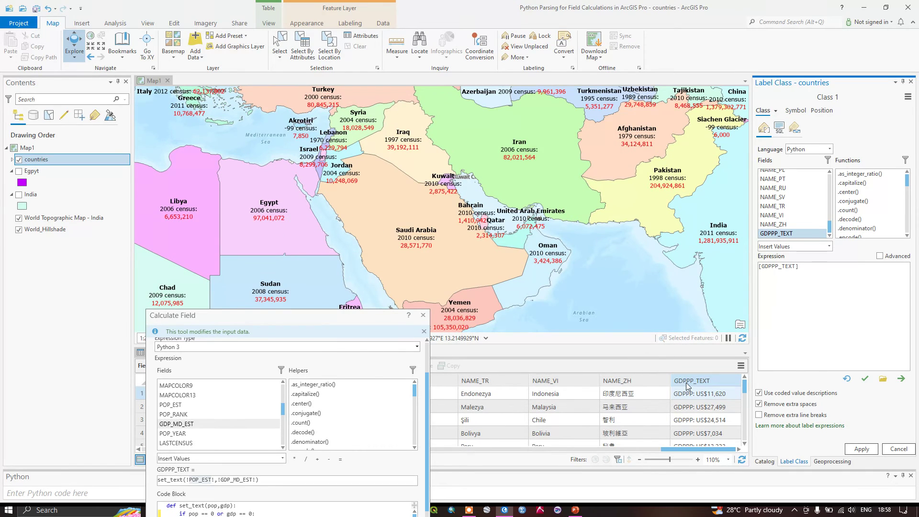
{"action": "mouse_move", "coordinate": [688, 383]}
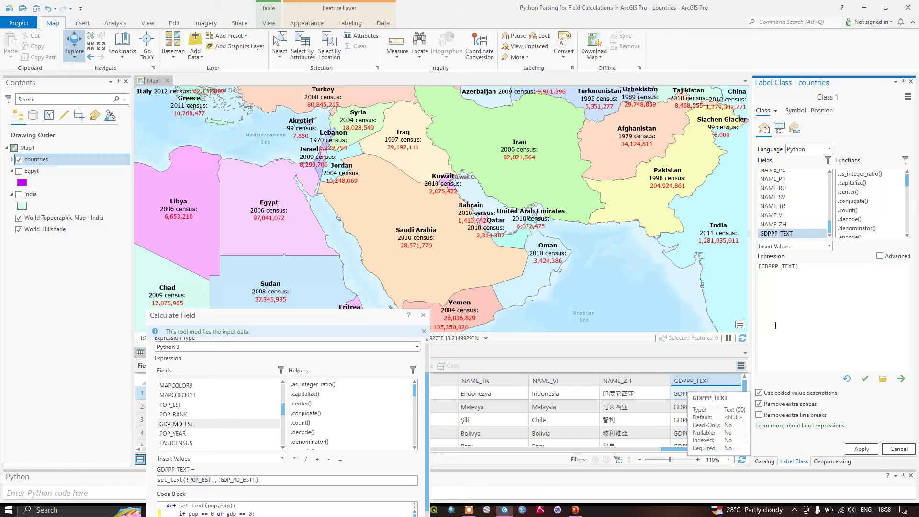
{"action": "left_click", "coordinate": [860, 447]}
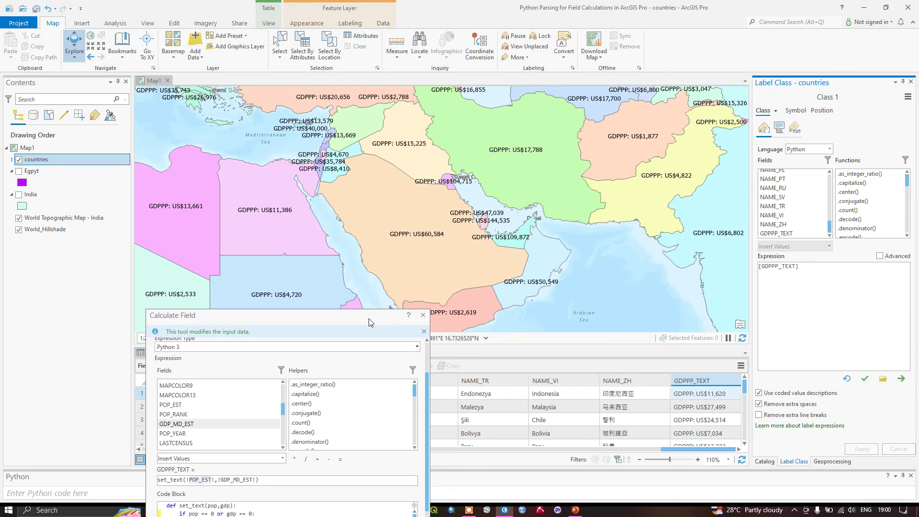
Wrap US${0:,} in <BOL> and </BOL> tags in the code block's format string and apply the field calculation
{"action": "left_click_drag", "start_coordinate": [369, 318], "coordinate": [585, 137]}
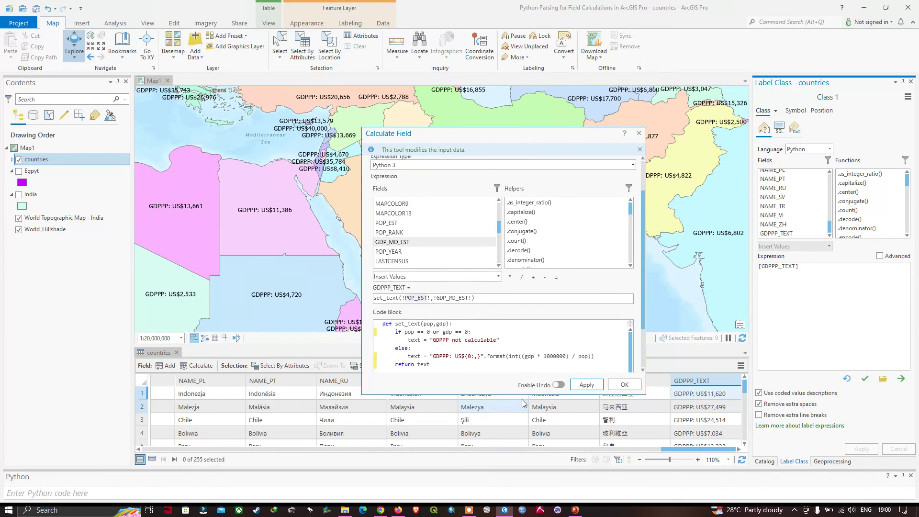
{"action": "left_click_drag", "start_coordinate": [523, 393], "coordinate": [524, 457]}
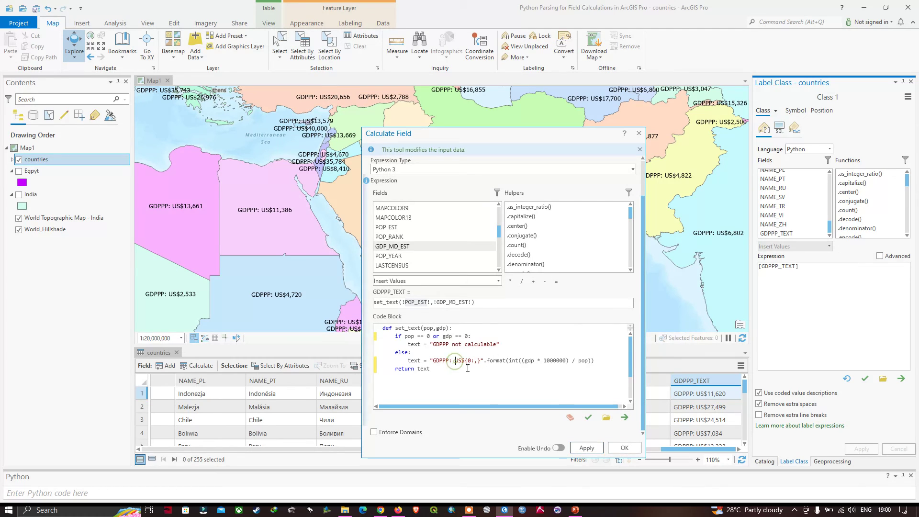
{"action": "type", "text": "<"}
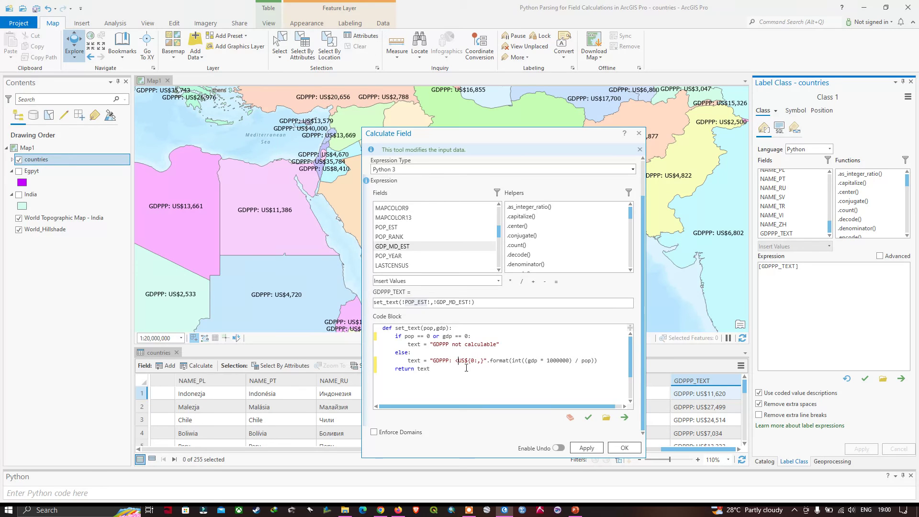
{"action": "type", "text": "BOL"}
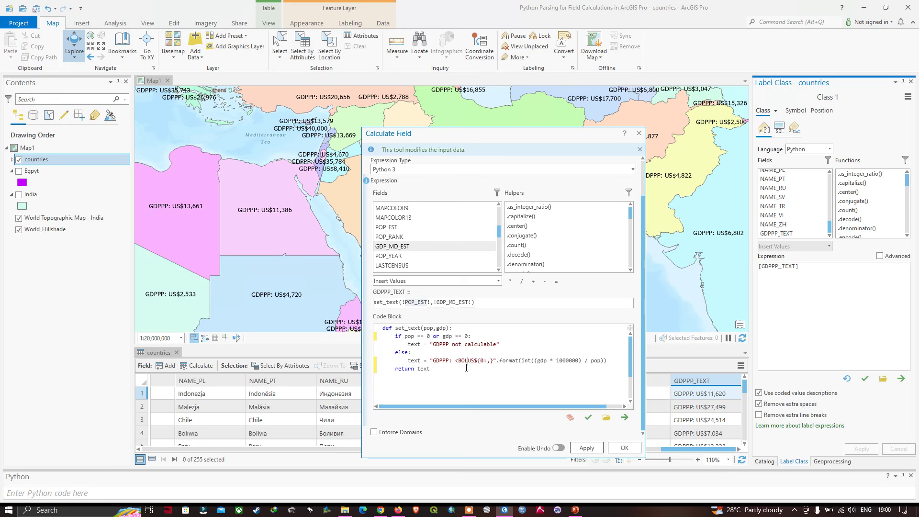
{"action": "type", "text": ">"}
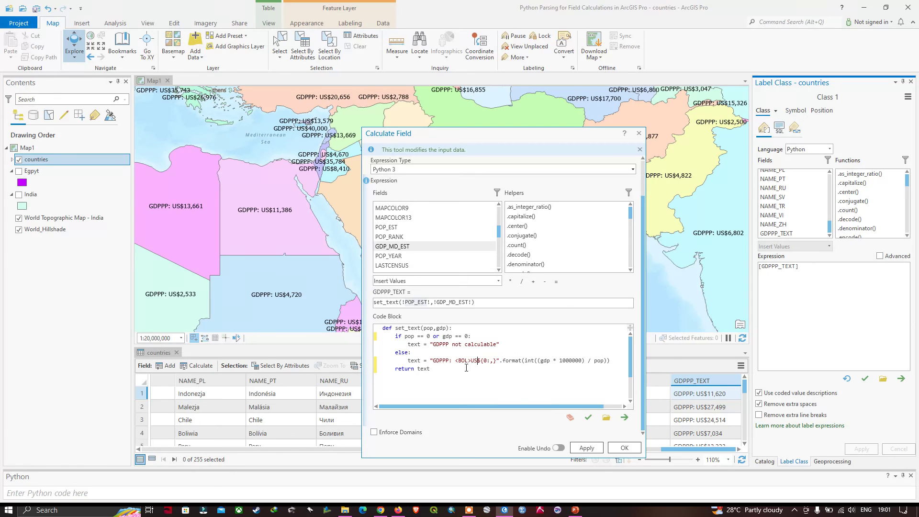
{"action": "key", "text": "Right"}
{"action": "type", "text": "</BOL"}
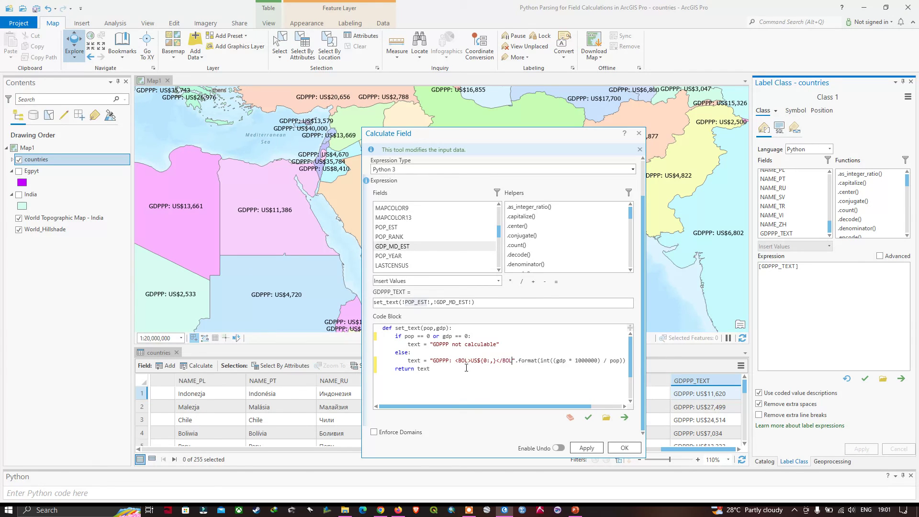
{"action": "type", "text": ">"}
{"action": "left_click_drag", "start_coordinate": [583, 137], "coordinate": [353, 130]}
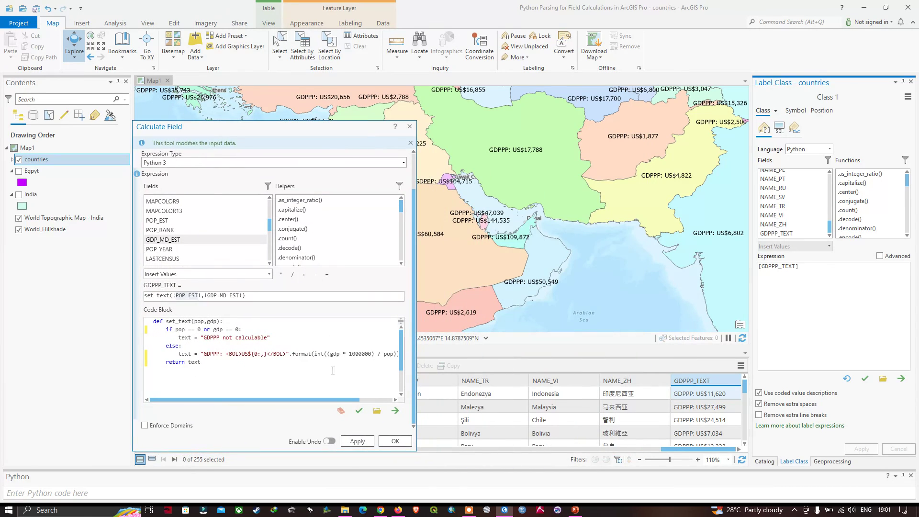
{"action": "left_click", "coordinate": [357, 441]}
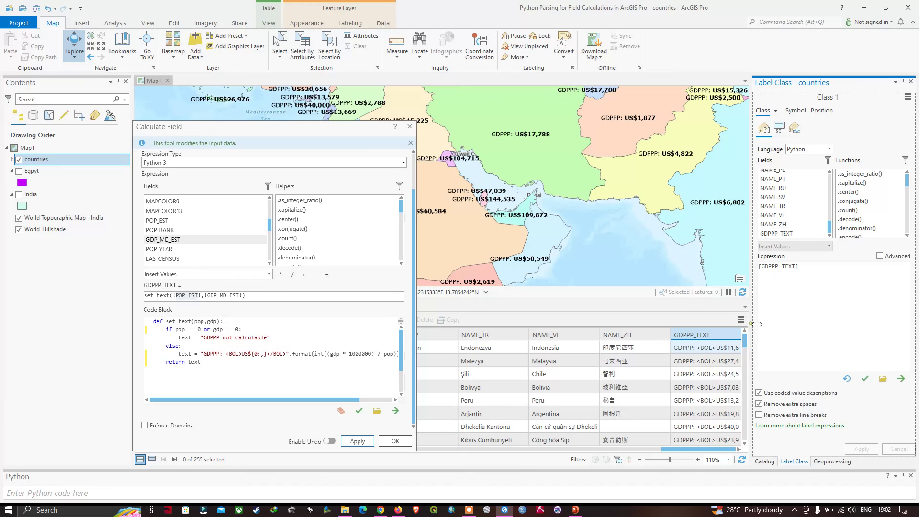
Make the label settings pane narrower and adjust the table's column widths to examine the tagged GDPPP_TEXT values
{"action": "left_click_drag", "start_coordinate": [752, 325], "coordinate": [793, 325]}
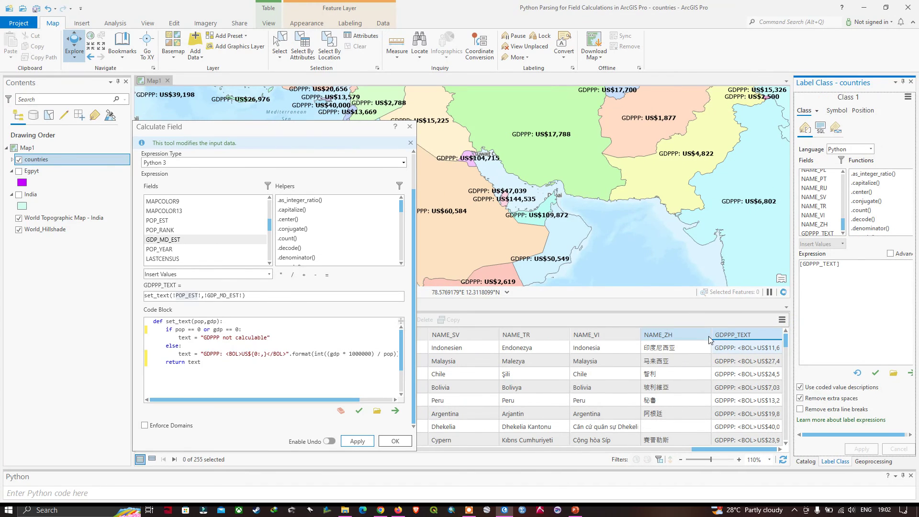
{"action": "left_click_drag", "start_coordinate": [712, 337], "coordinate": [704, 338]}
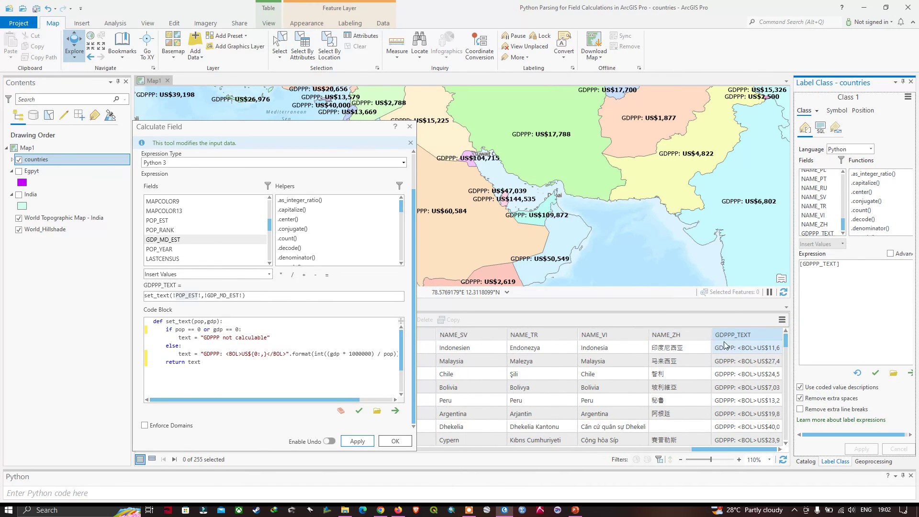